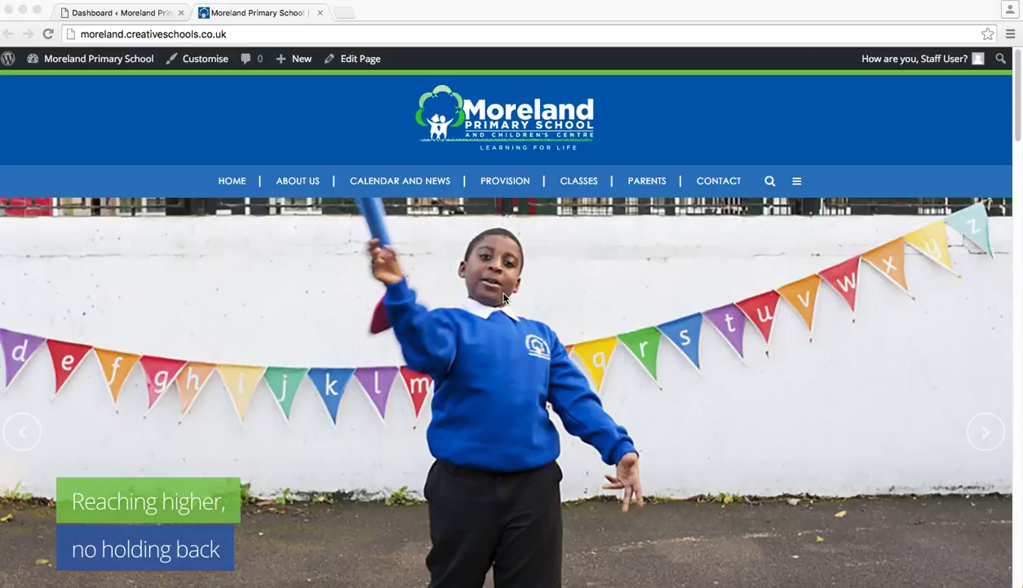
# Step: Go from CALENDAR AND NEWS to News, then to the LATEST NEWS page
pyautogui.click(1017, 120)
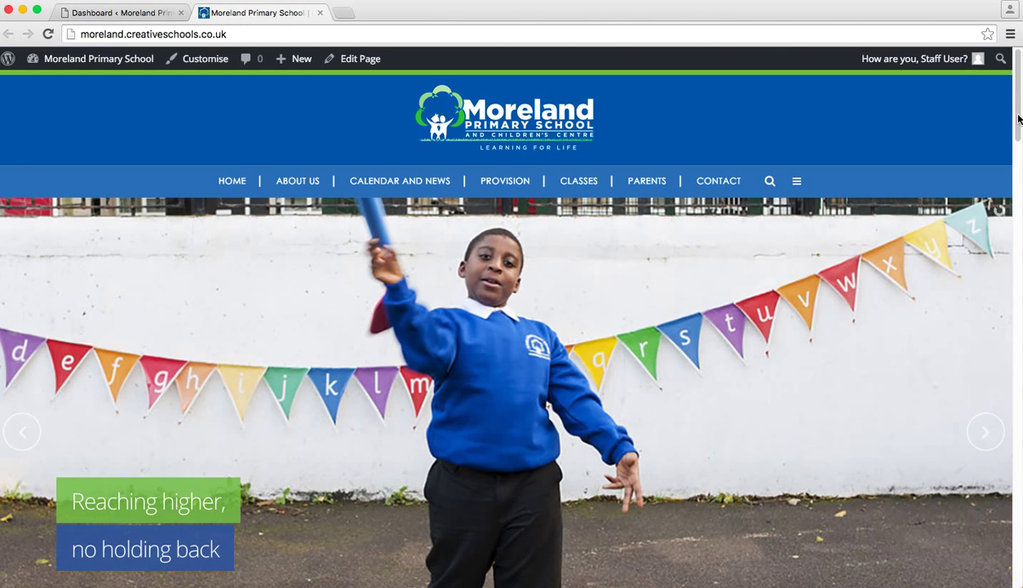
pyautogui.moveTo(1019, 163); pyautogui.dragTo(1020, 422)
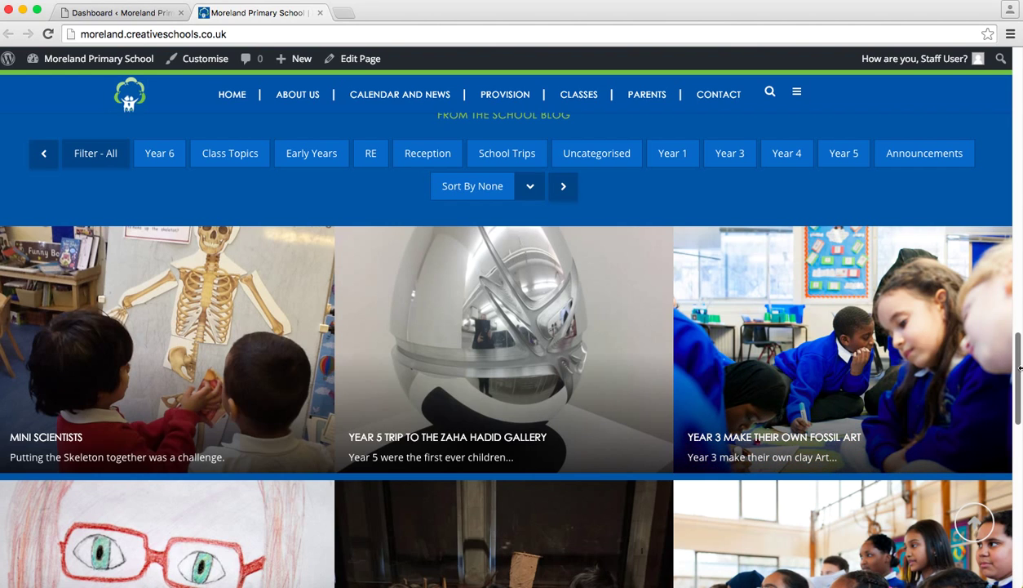
pyautogui.moveTo(1020, 368); pyautogui.dragTo(1019, 85)
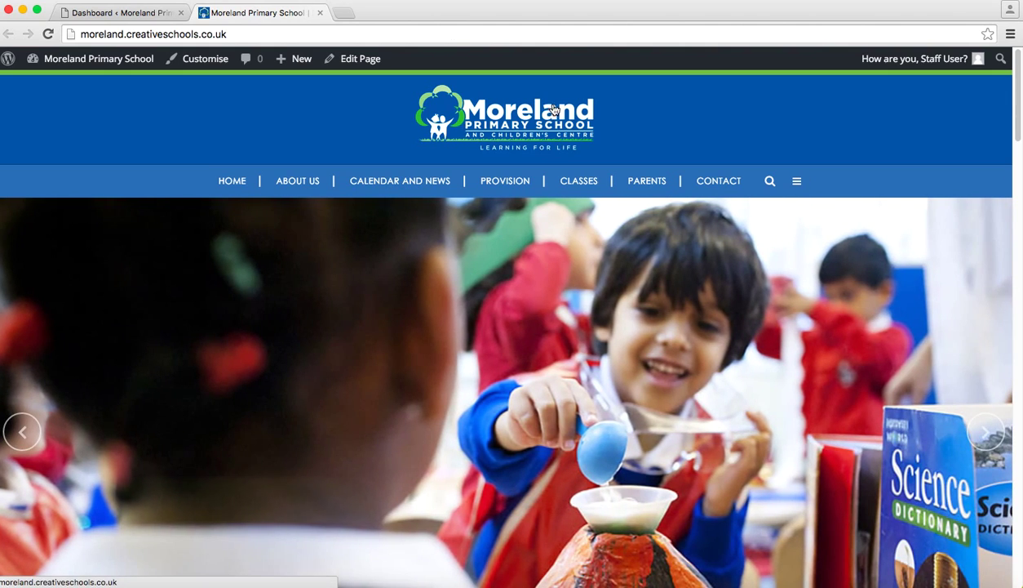
pyautogui.moveTo(411, 184)
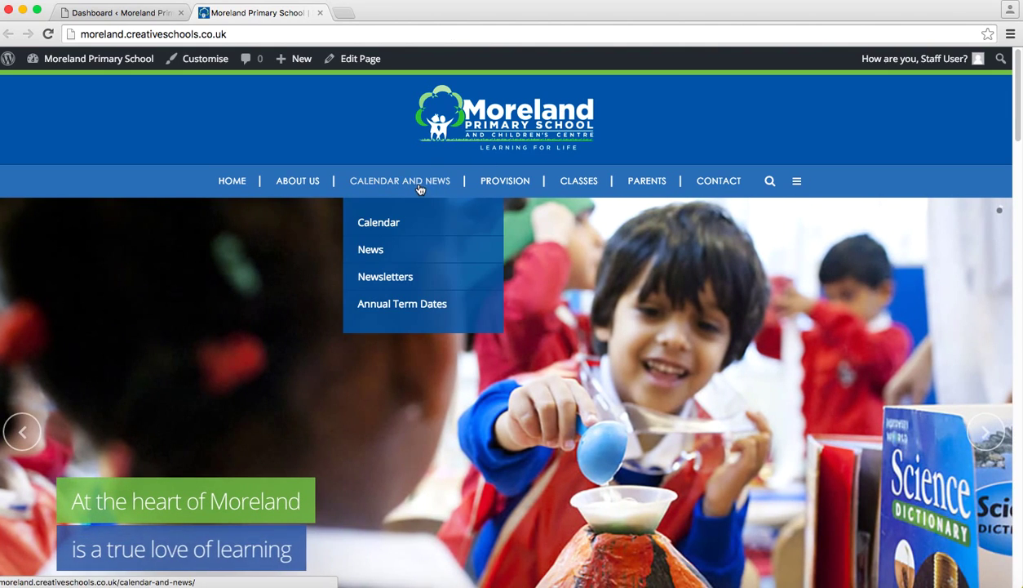
pyautogui.click(374, 251)
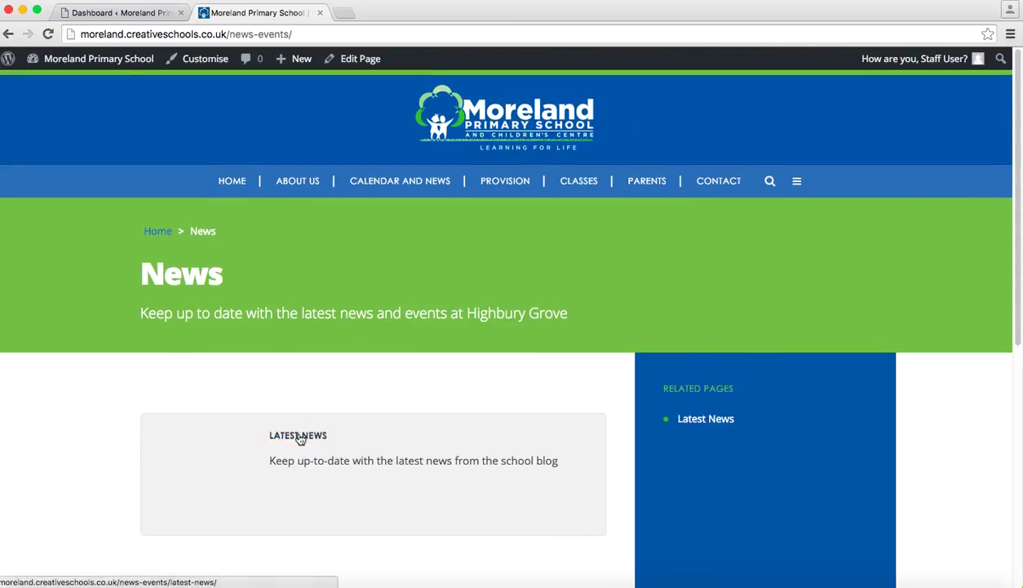
pyautogui.click(300, 439)
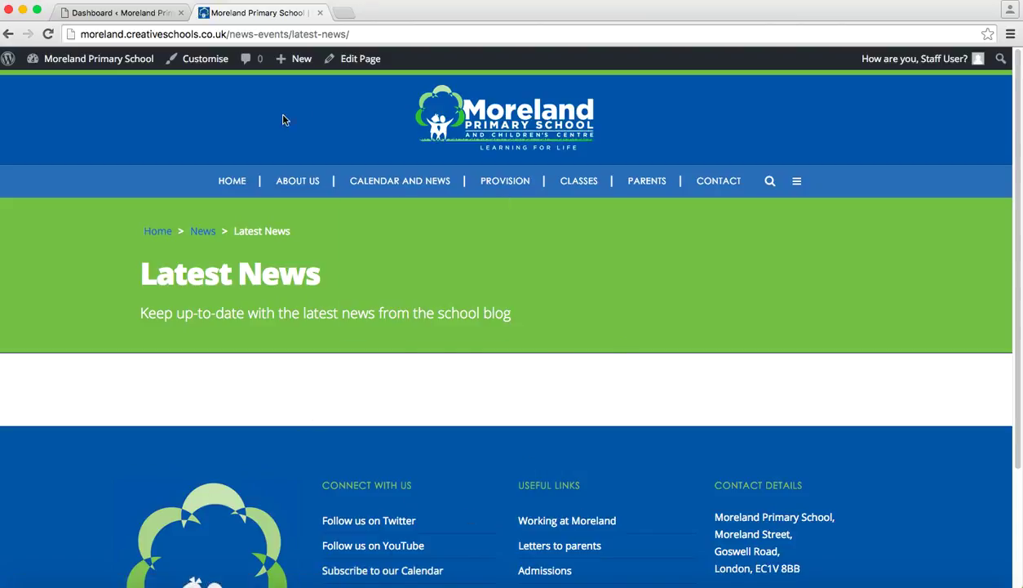
pyautogui.moveTo(298, 64)
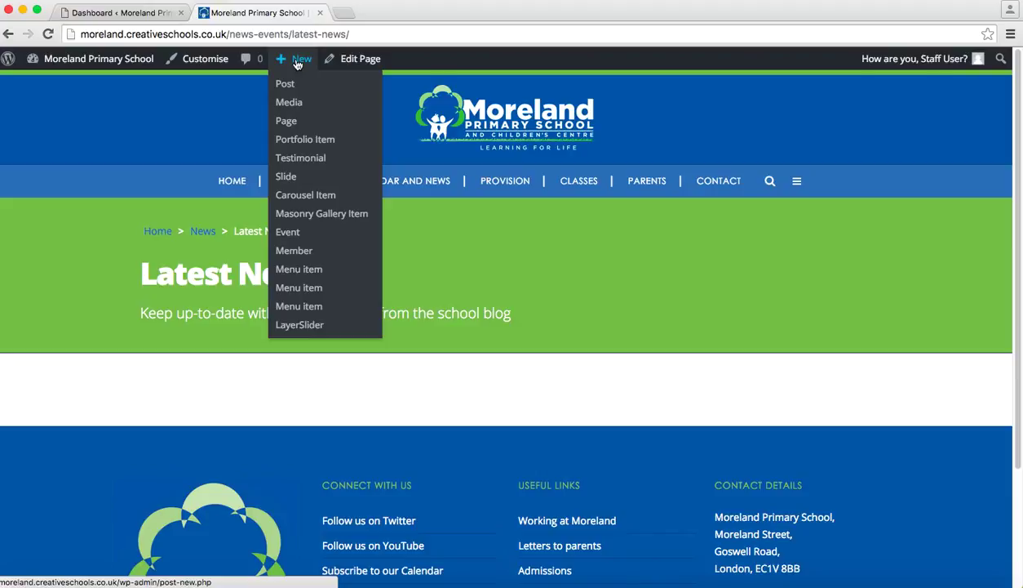
# Step: Create a new post titled 'Mick Test Post' and scroll down to Featured Image
pyautogui.click(286, 86)
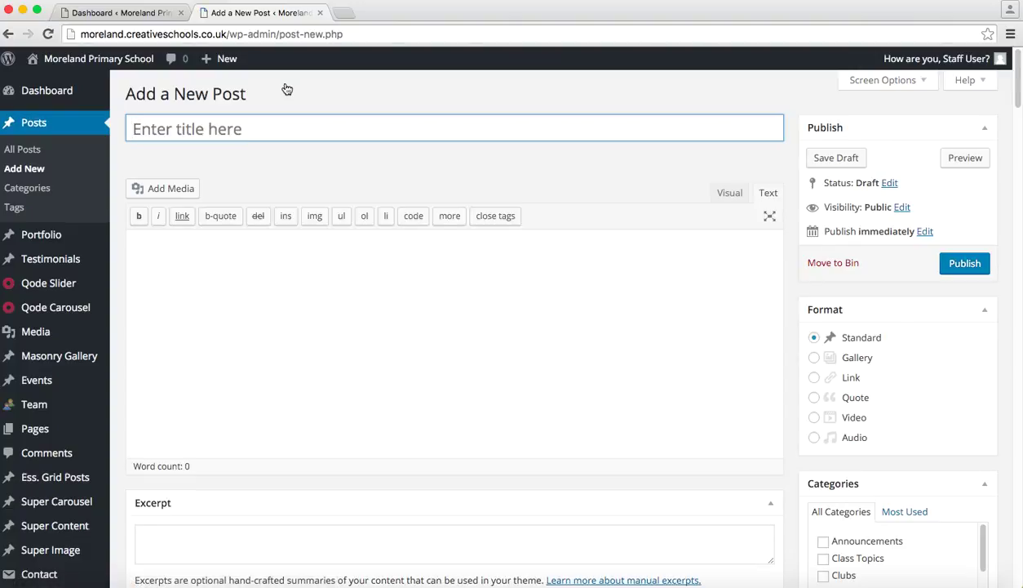
pyautogui.write('M')
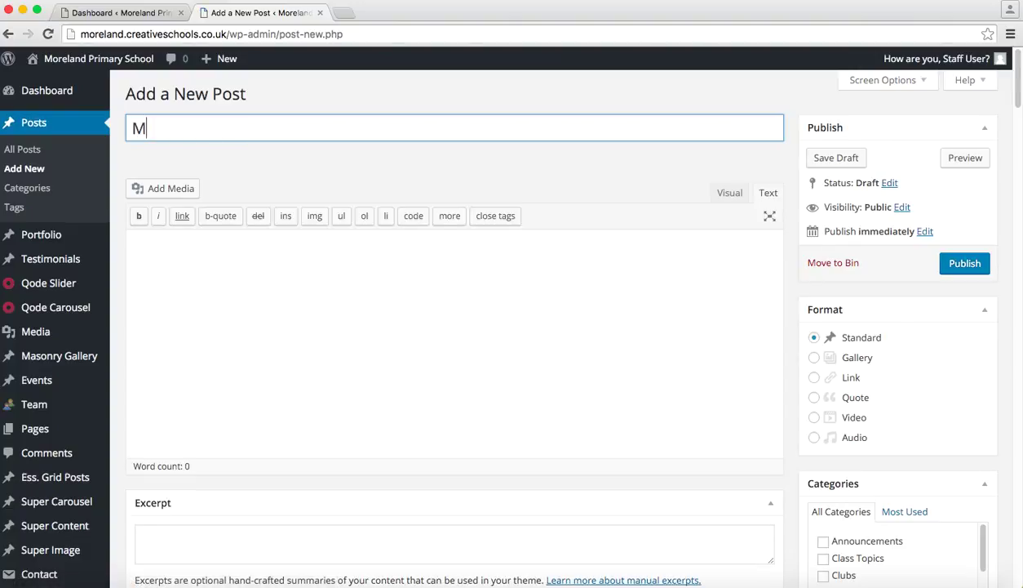
pyautogui.write('ick Test Post')
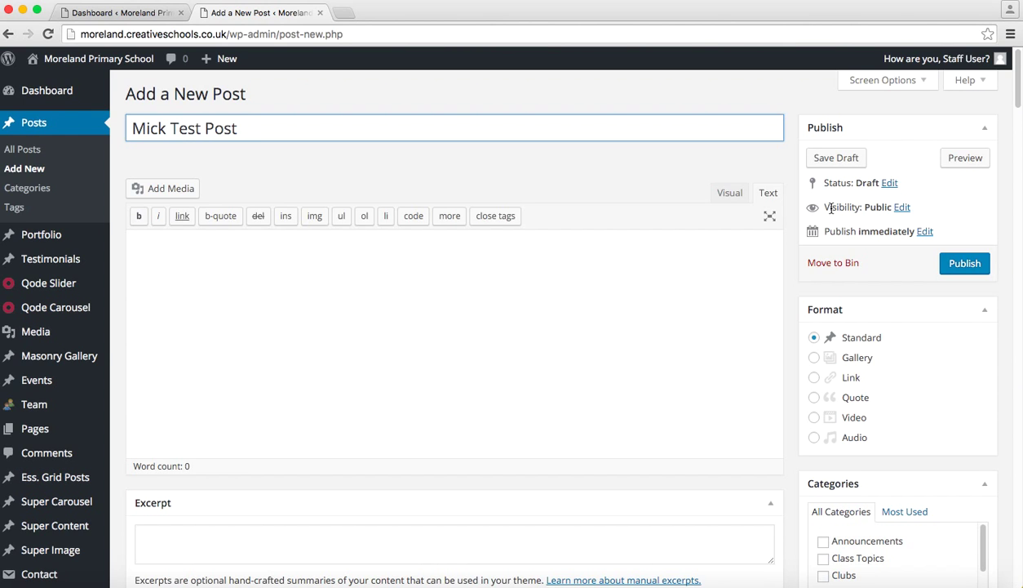
pyautogui.scroll(-3, 943, 271)
pyautogui.scroll(-4, 942, 271)
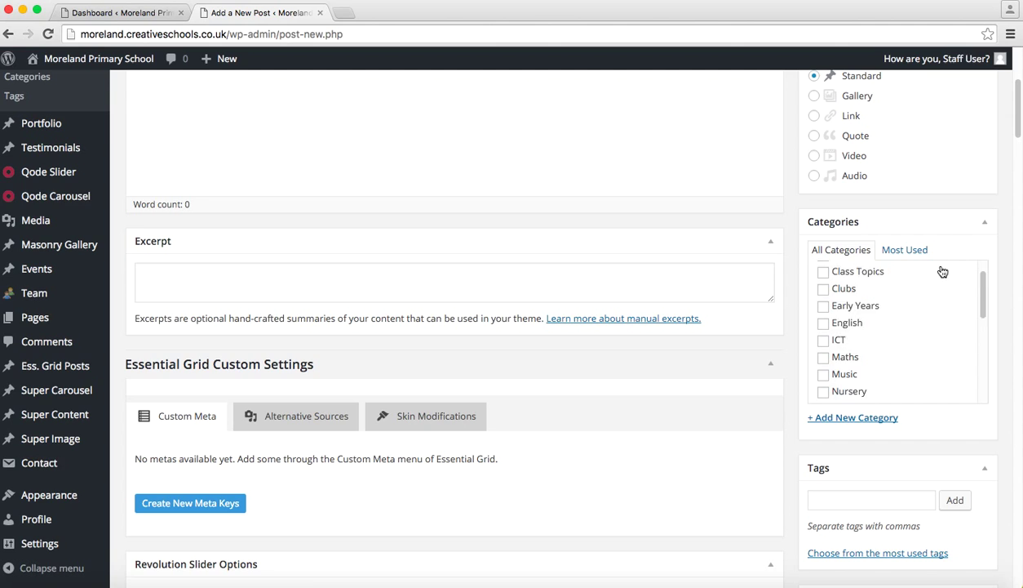
pyautogui.scroll(-4, 941, 269)
pyautogui.scroll(-6, 1012, 329)
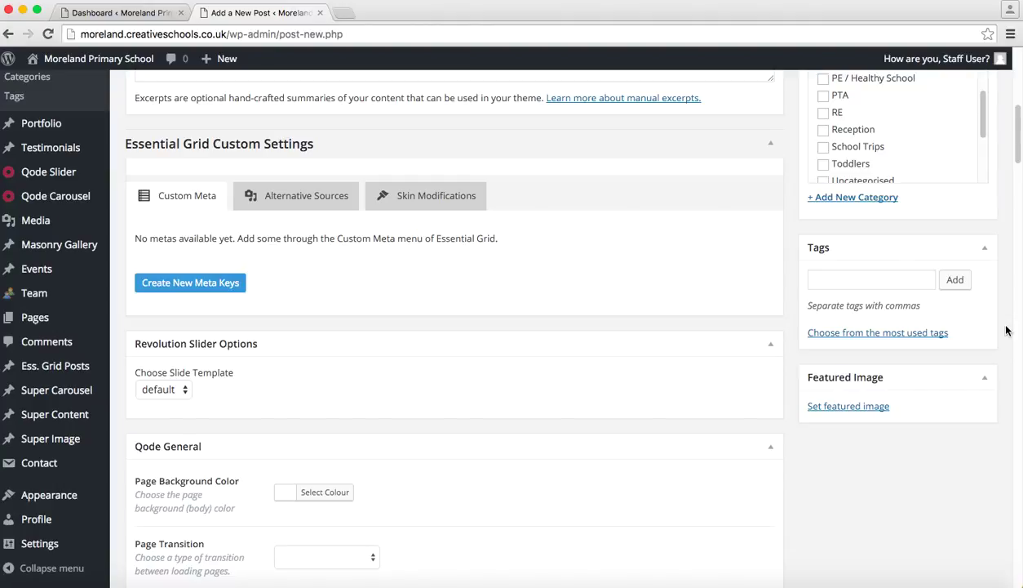
# Step: Choose Mooreland186.jpg from the Media Library as the post's featured image
pyautogui.click(876, 411)
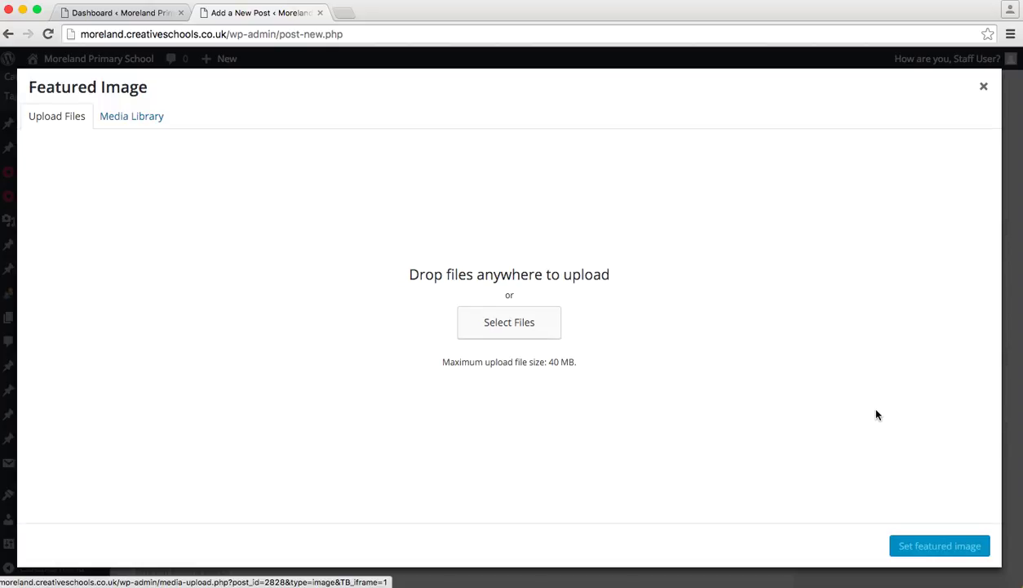
pyautogui.click(509, 330)
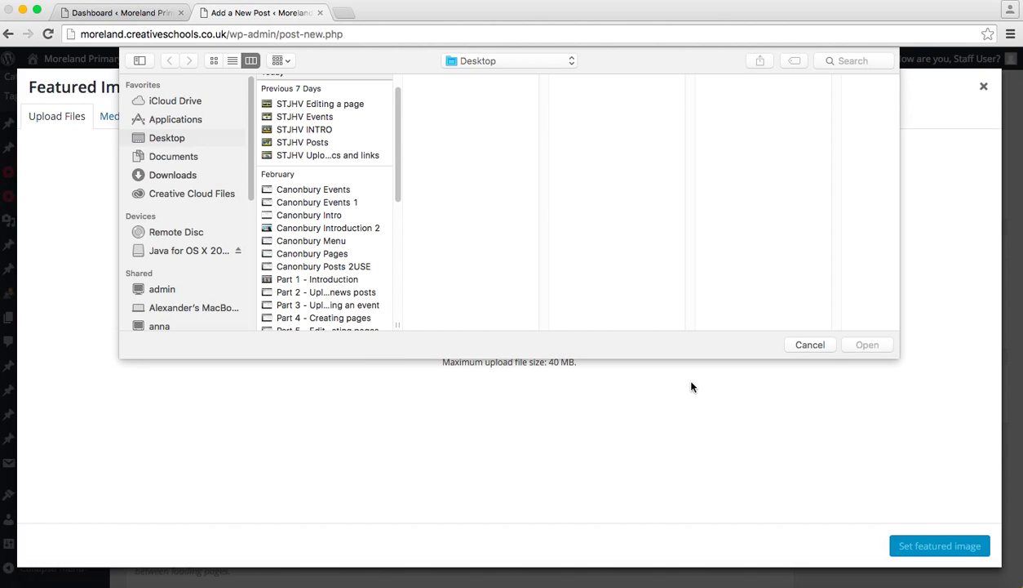
pyautogui.click(810, 345)
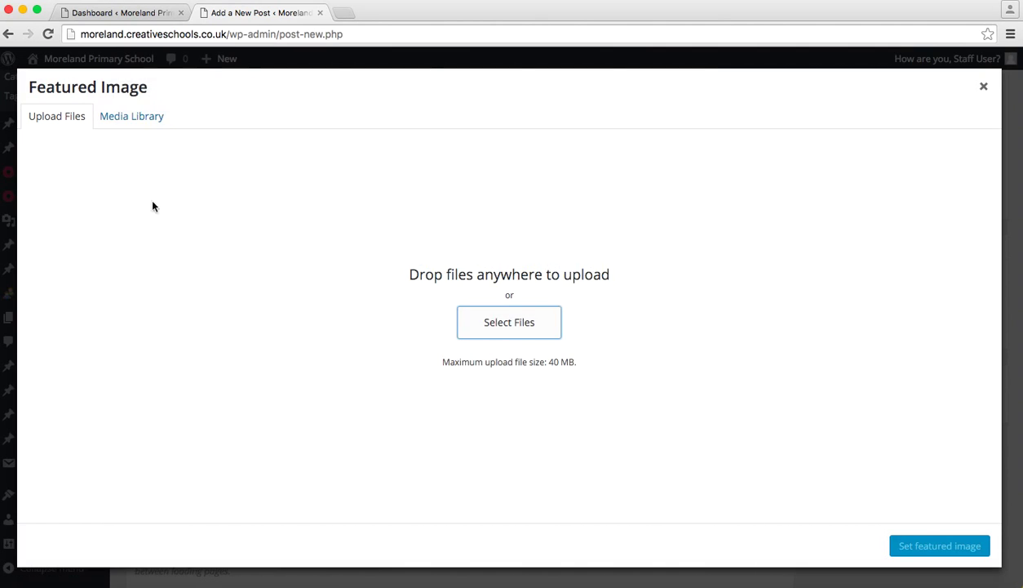
pyautogui.click(118, 129)
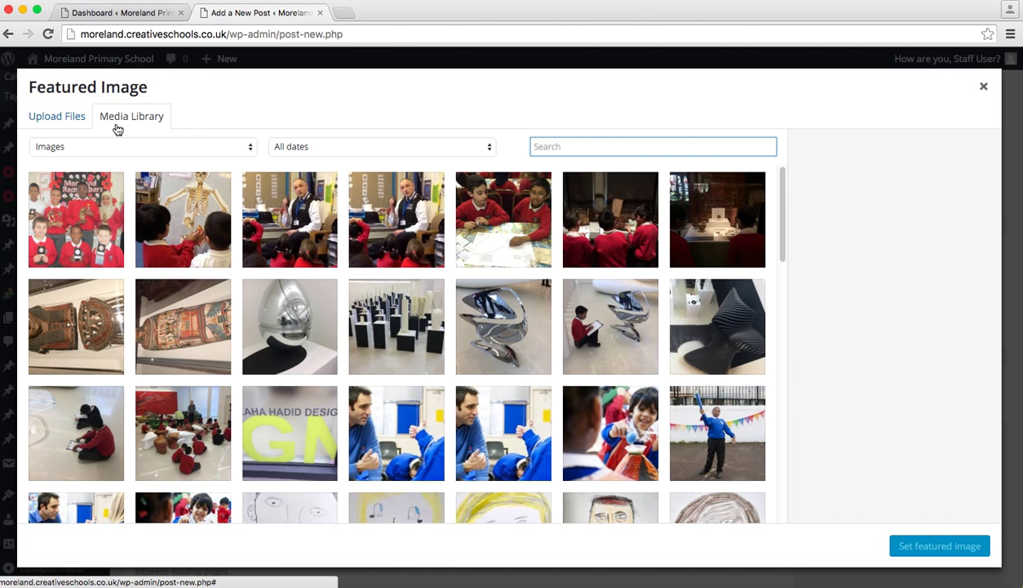
pyautogui.scroll(-3, 341, 315)
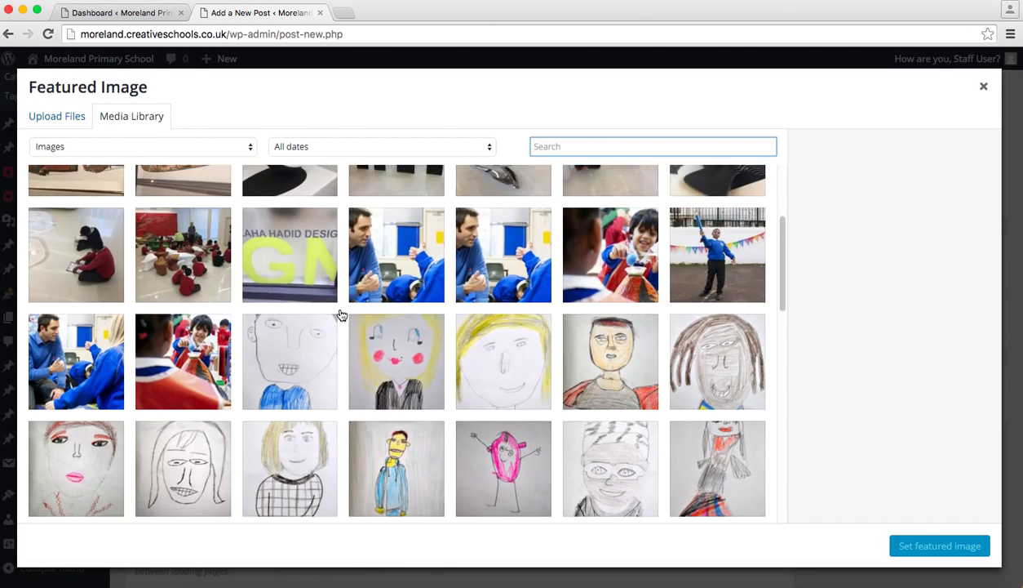
pyautogui.scroll(-10, 341, 315)
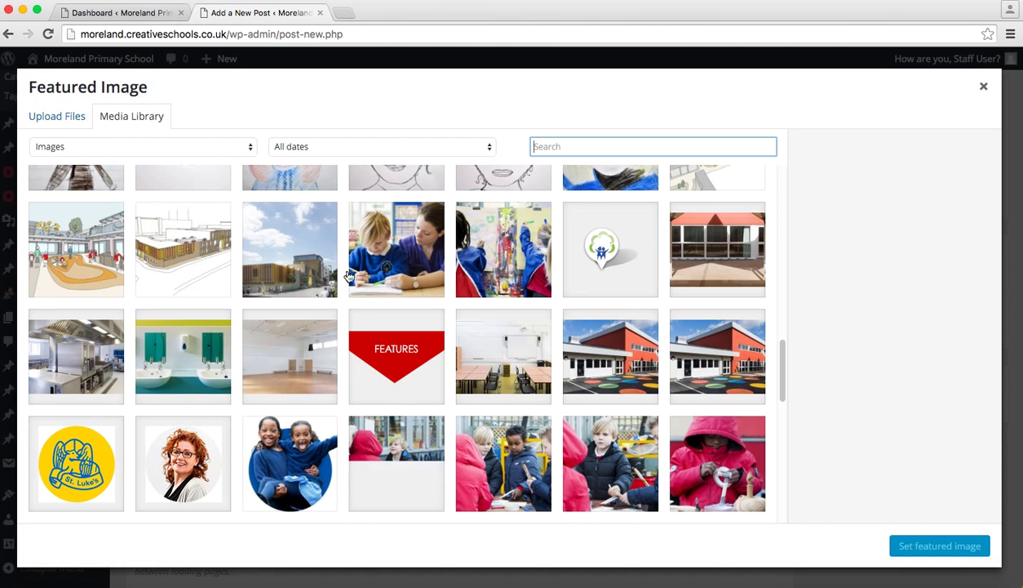
pyautogui.scroll(-5, 368, 314)
pyautogui.click(401, 385)
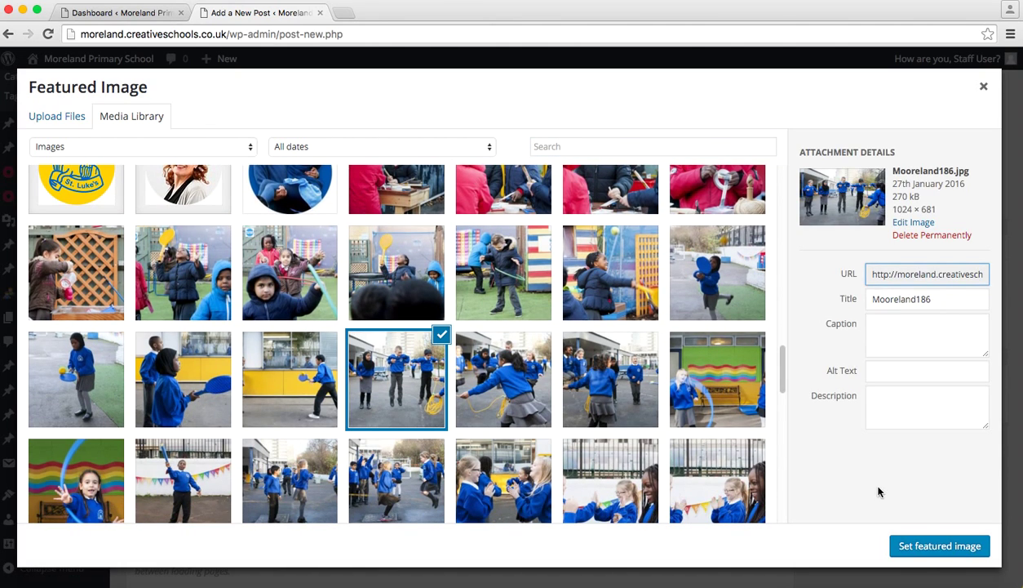
pyautogui.click(927, 552)
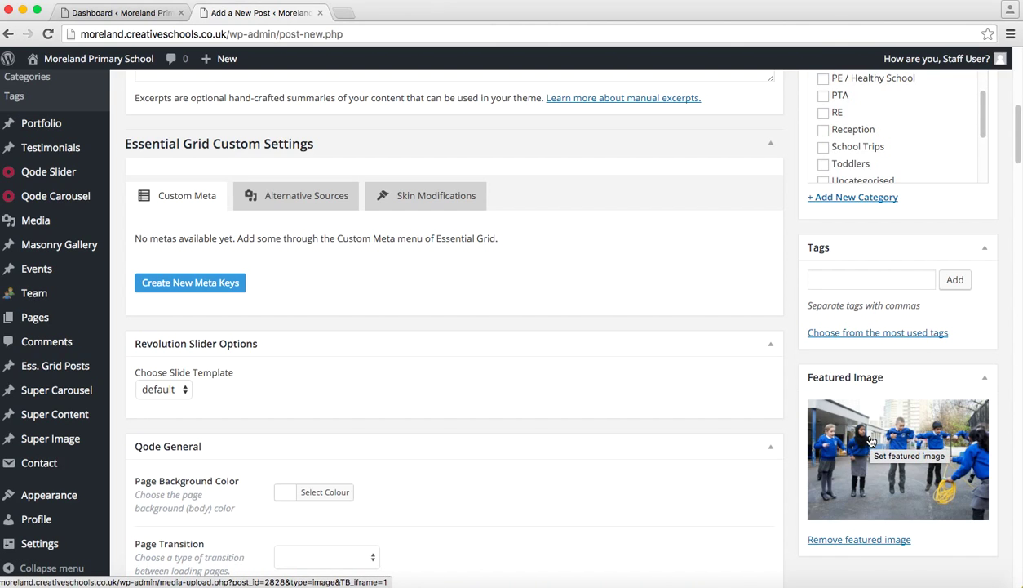
pyautogui.click(871, 441)
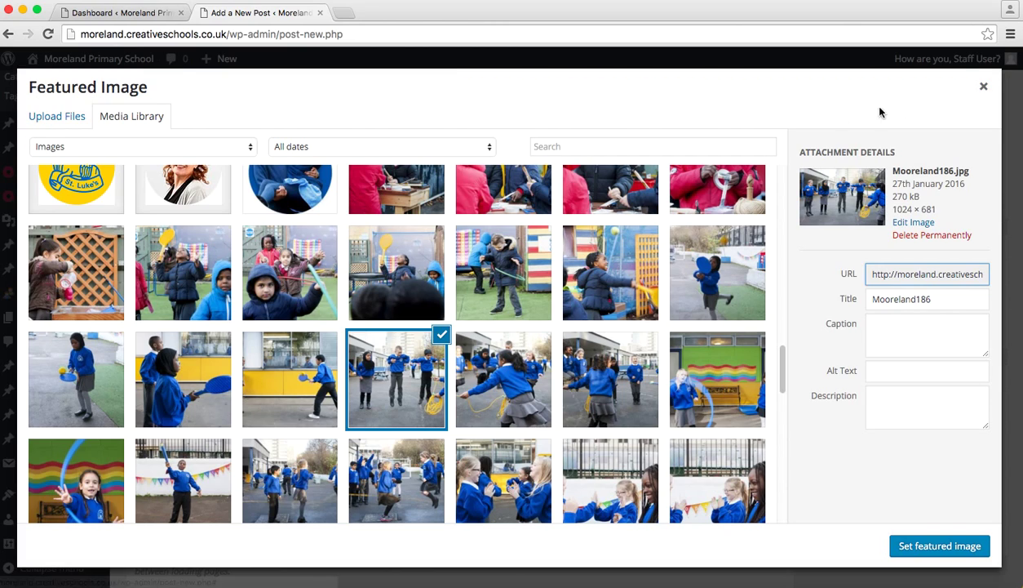
pyautogui.click(984, 88)
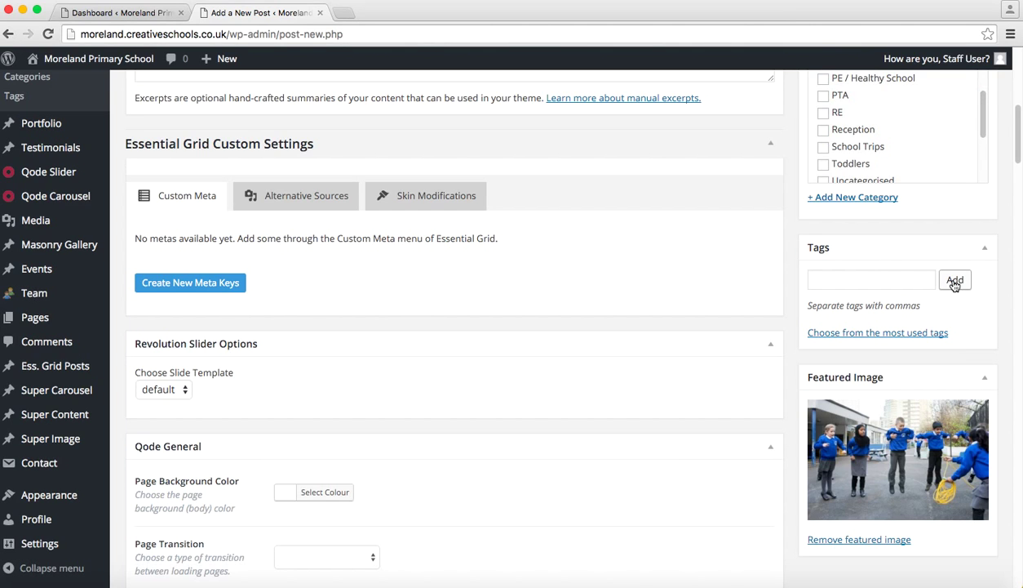
# Step: Tick the Year 3, Year 1, PTA and School Trips categories
pyautogui.scroll(-2, 955, 281)
pyautogui.scroll(6, 955, 285)
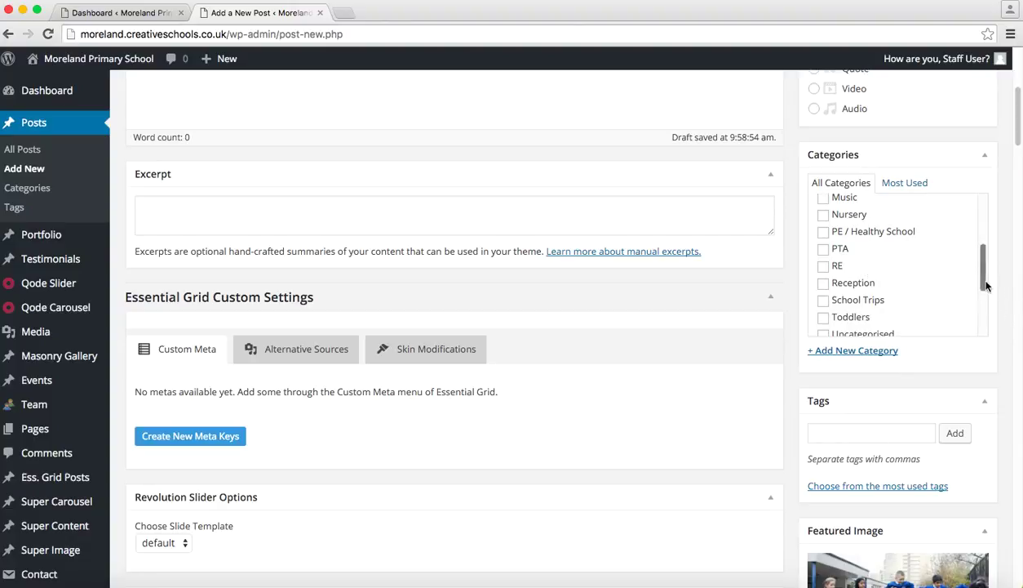
pyautogui.moveTo(985, 284); pyautogui.dragTo(993, 334)
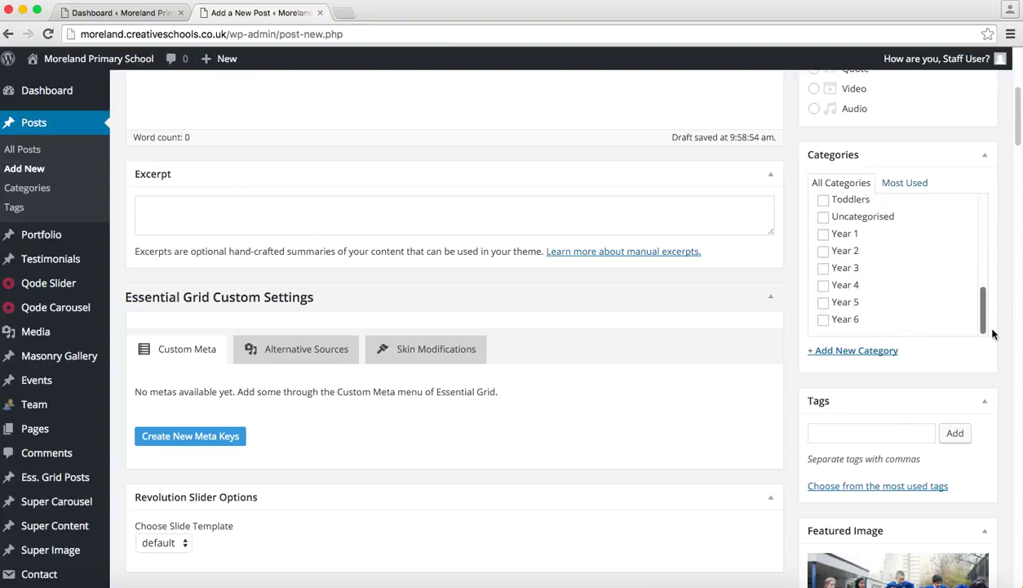
pyautogui.click(824, 268)
pyautogui.click(823, 233)
pyautogui.moveTo(983, 303); pyautogui.dragTo(983, 262)
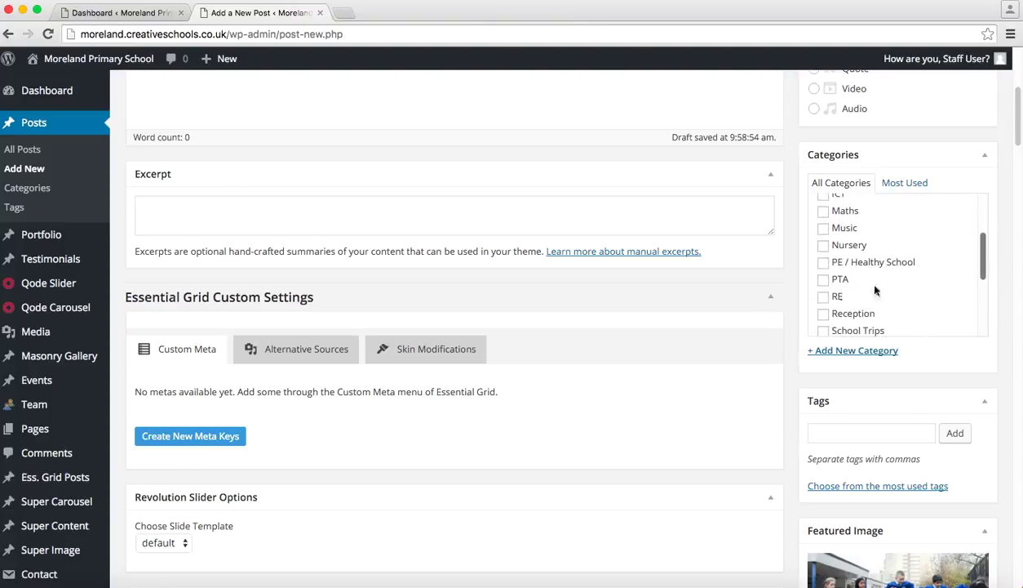
pyautogui.click(823, 280)
pyautogui.scroll(-2, 963, 262)
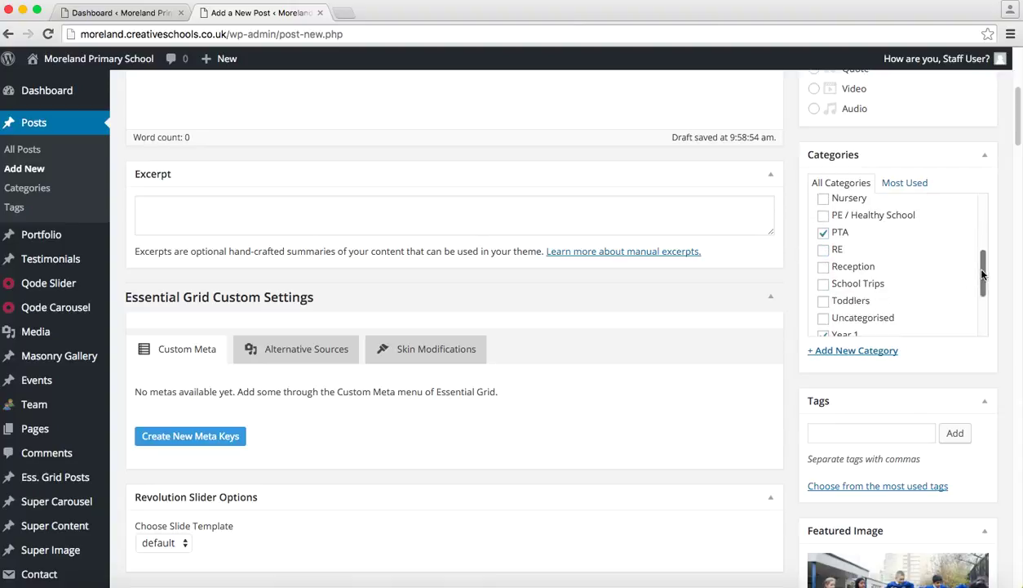
pyautogui.click(824, 285)
pyautogui.scroll(5, 668, 350)
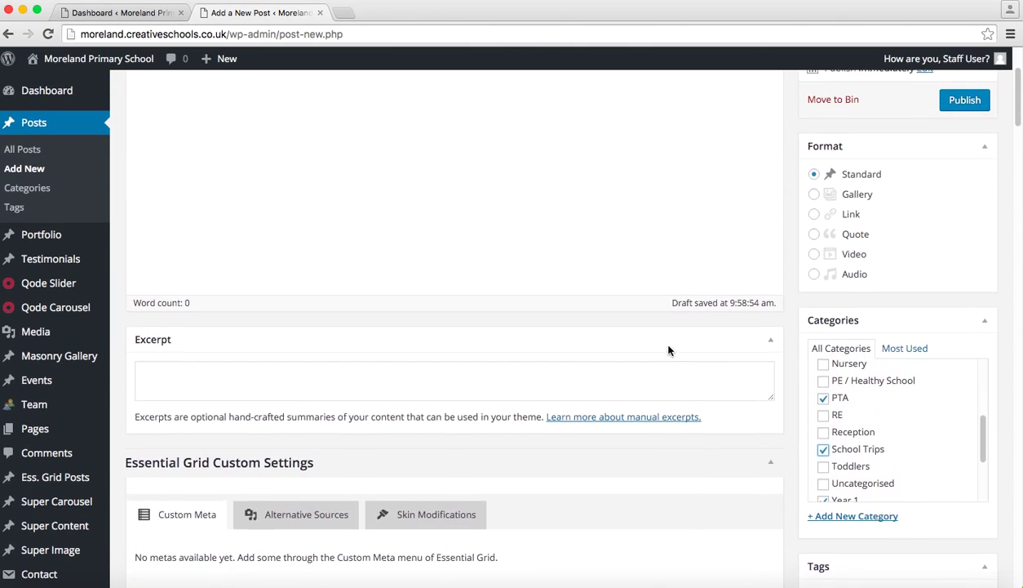
# Step: Enter the excerpt 'This is an excerpt'
pyautogui.scroll(5, 668, 350)
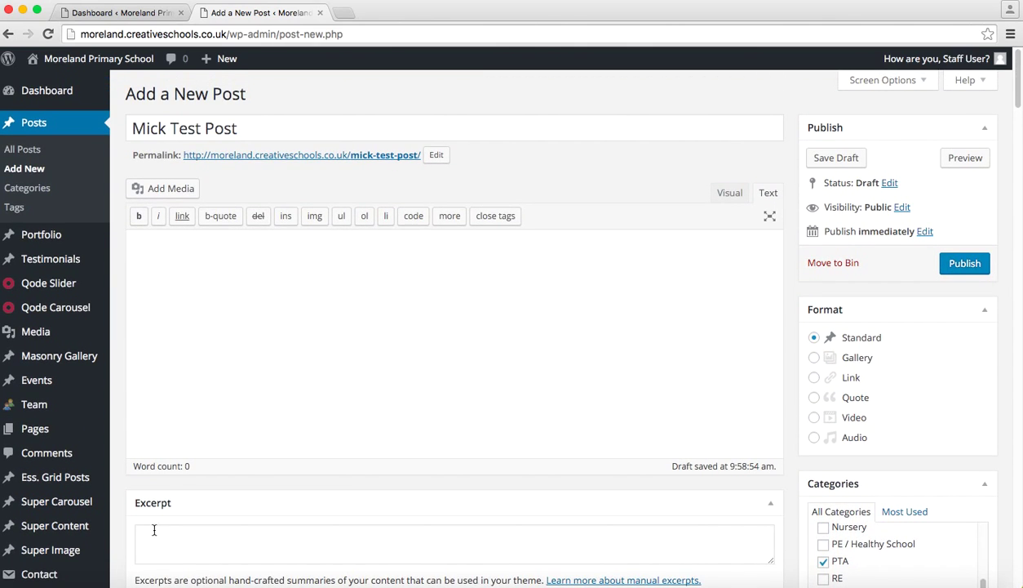
pyautogui.click(154, 529)
pyautogui.write('This')
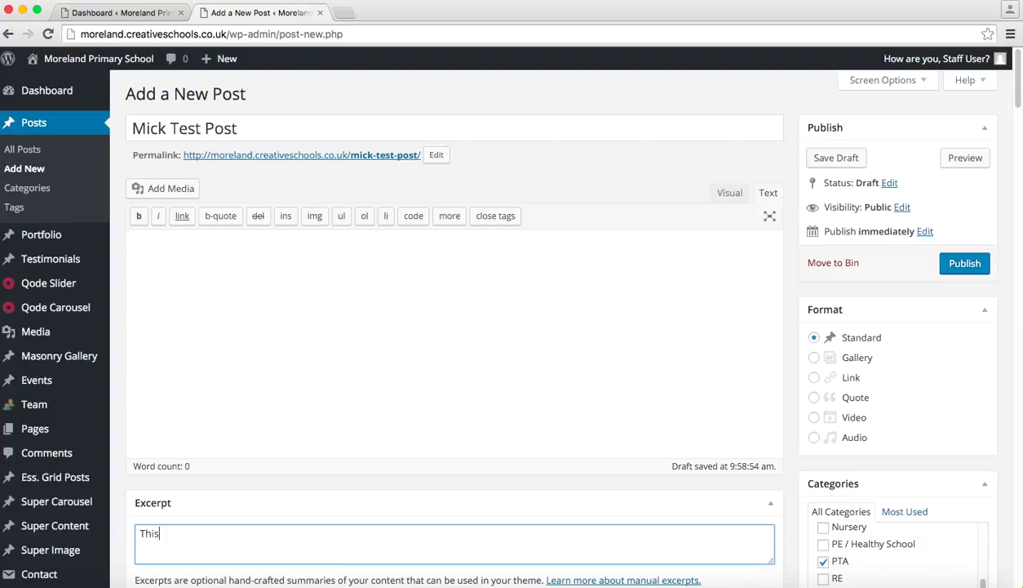
pyautogui.write(' is an excerpt')
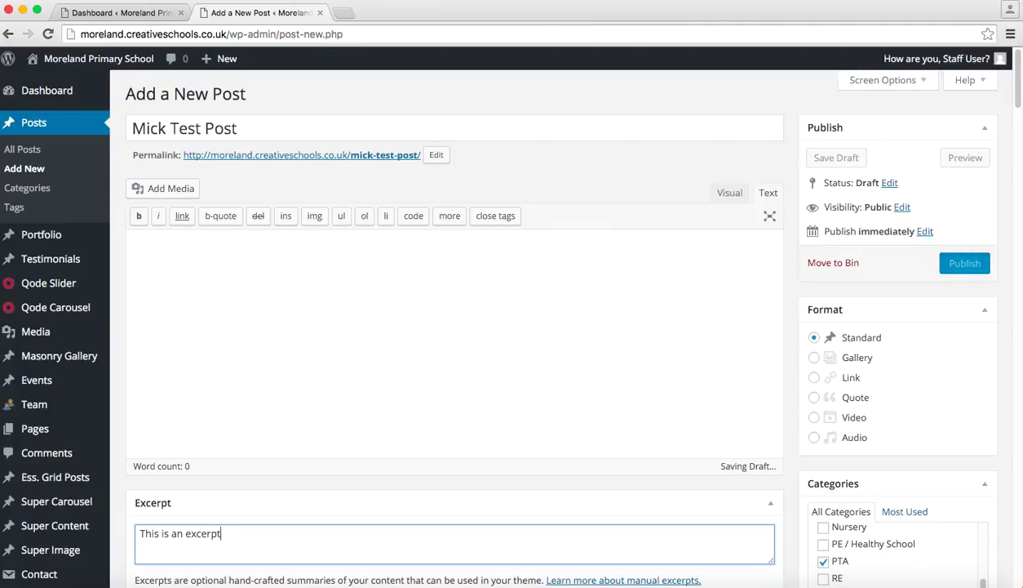
# Step: Write the body text 'The story will go here.', correcting a typo
pyautogui.click(301, 271)
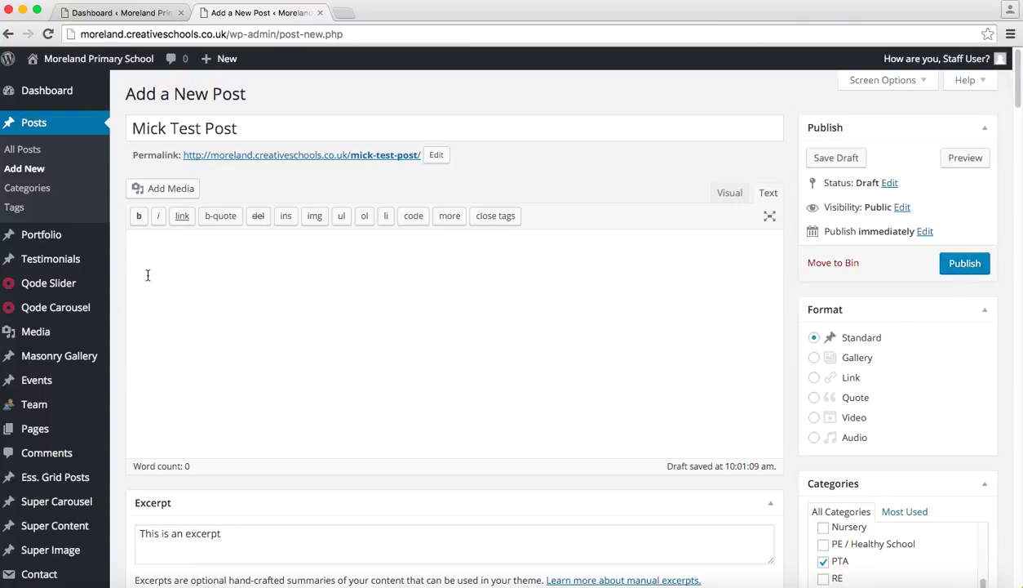
pyautogui.write('The story will go here.')
# Step: Set the post format to Gallery and start a new gallery from Add Media
pyautogui.click(814, 358)
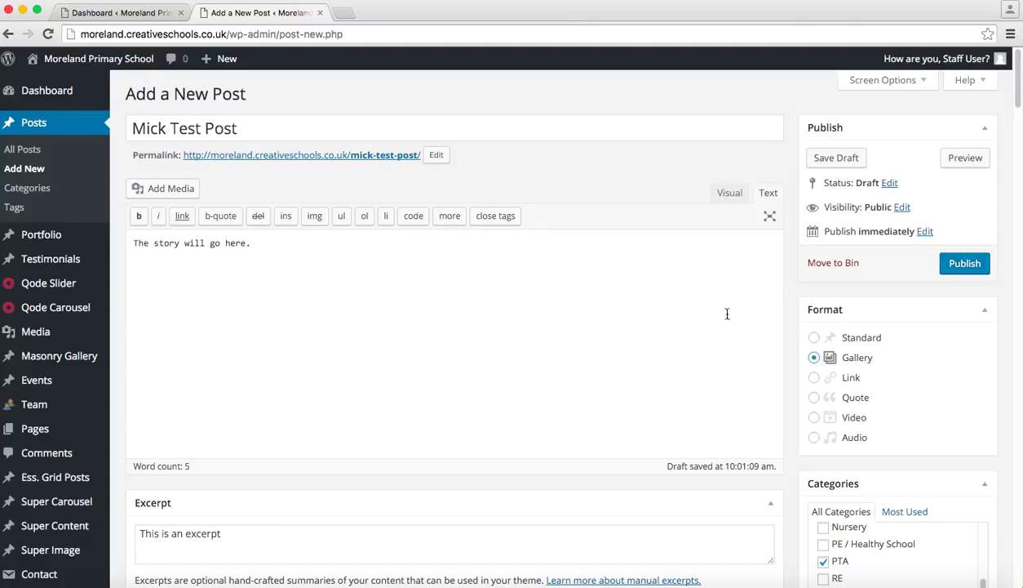
pyautogui.click(155, 191)
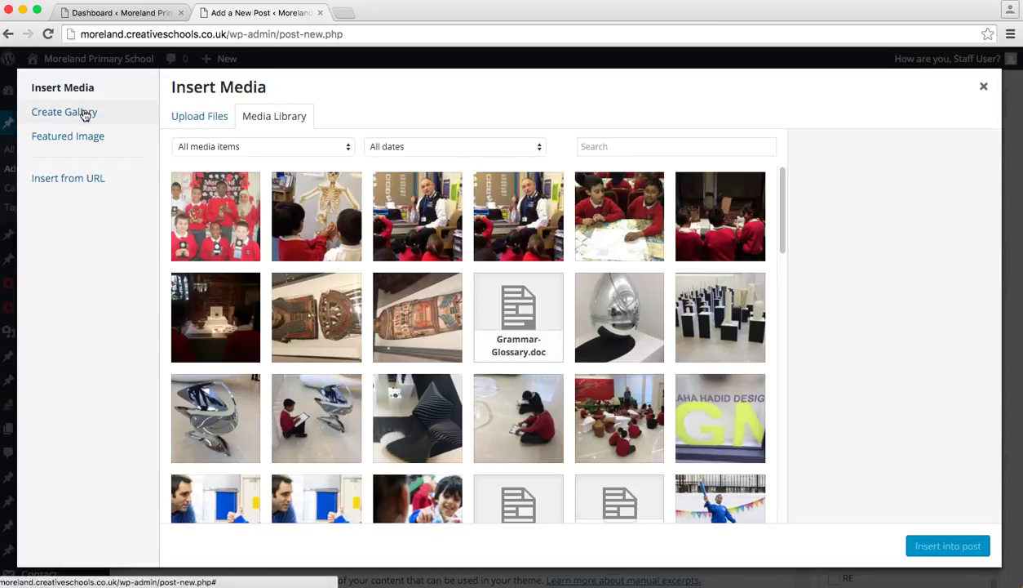
pyautogui.click(85, 114)
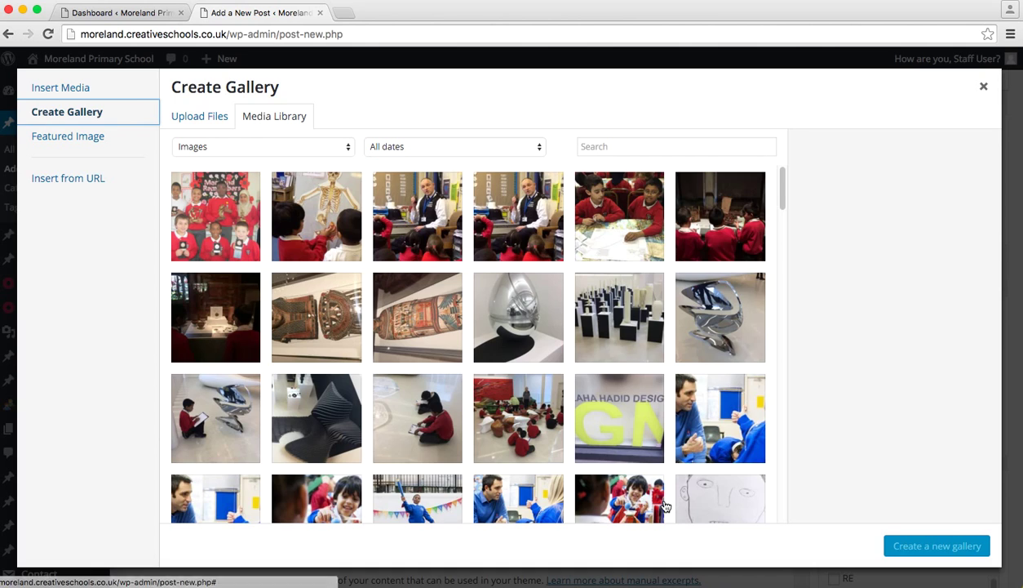
# Step: Select three playground photos, including Mooreland173 and Mooreland176, for the gallery
pyautogui.scroll(-15, 657, 499)
pyautogui.scroll(-2, 665, 506)
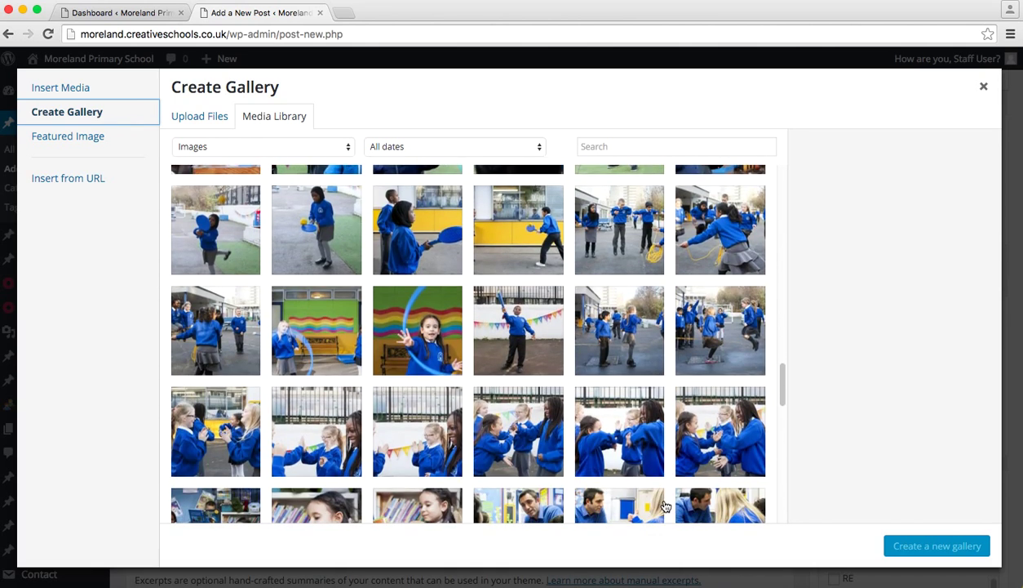
pyautogui.click(514, 431)
pyautogui.click(598, 429)
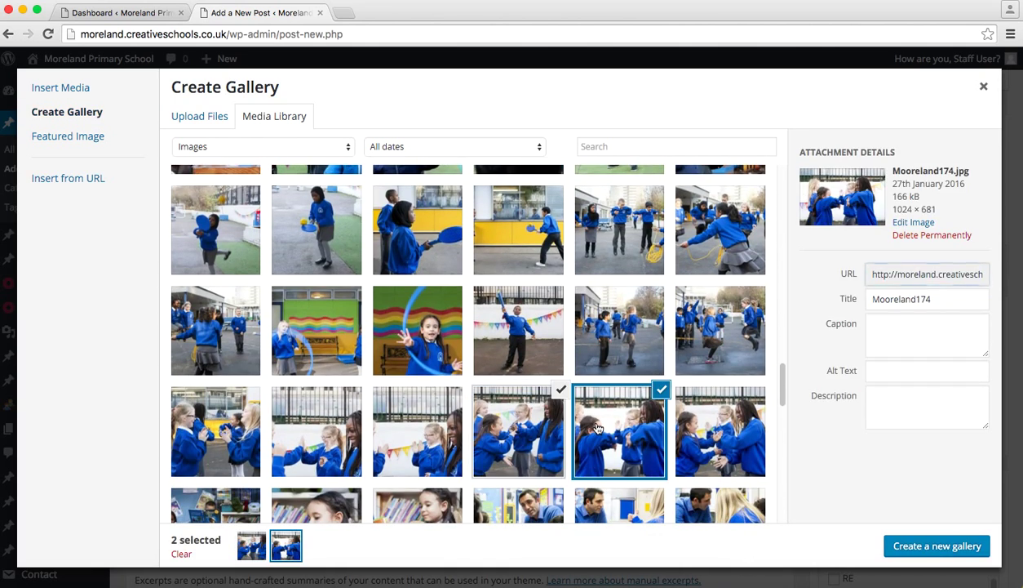
pyautogui.click(681, 418)
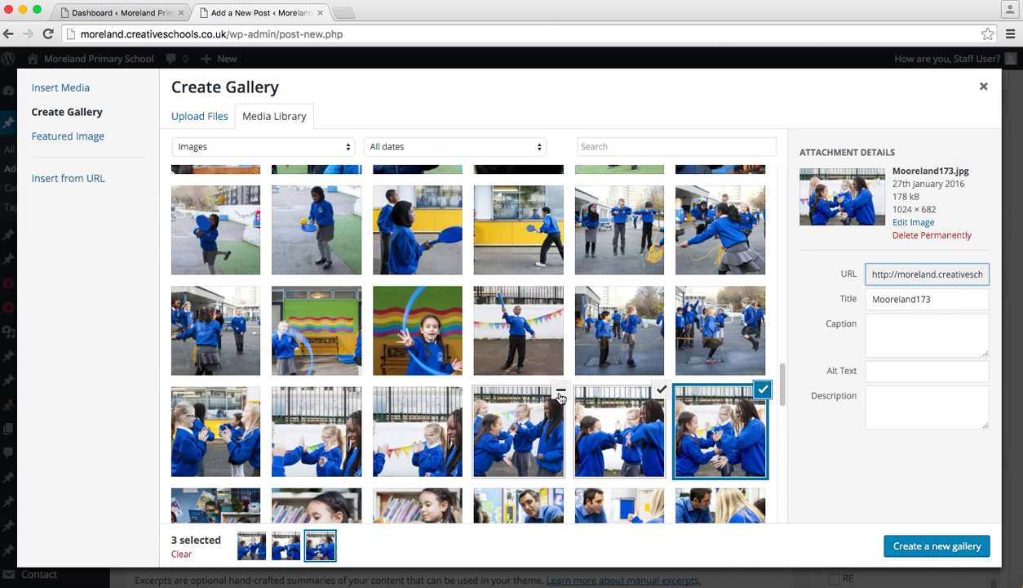
pyautogui.click(559, 395)
pyautogui.click(399, 427)
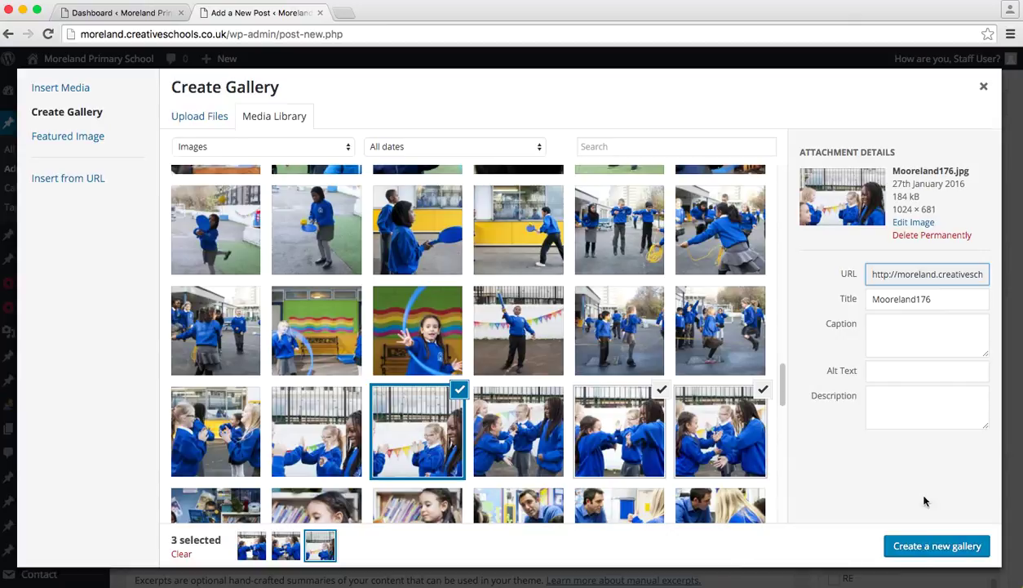
# Step: Create the gallery and insert it, adding [gallery ids="1880,1879,1882"] to the body
pyautogui.click(924, 549)
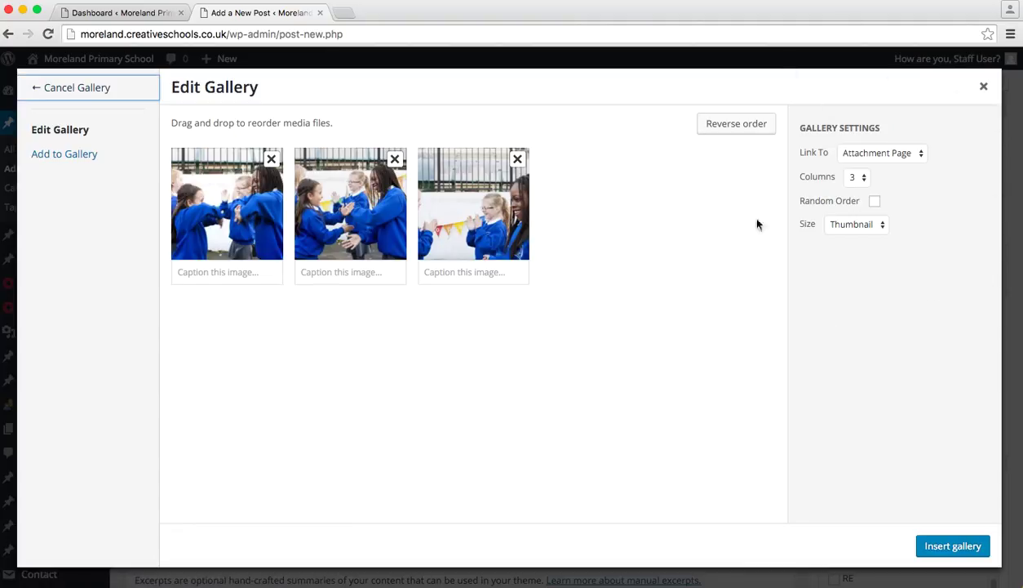
pyautogui.click(949, 547)
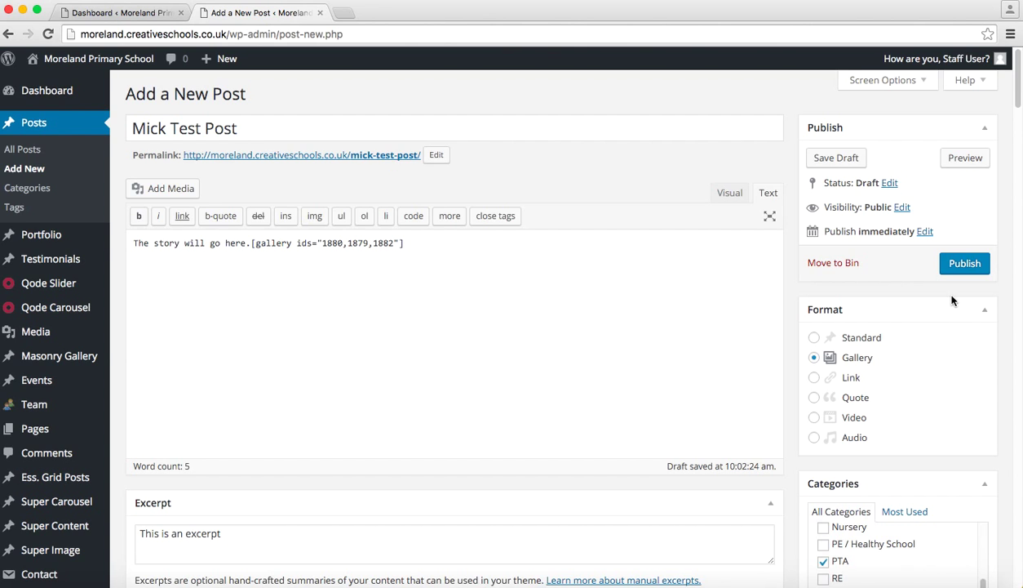
pyautogui.scroll(-1, 952, 300)
pyautogui.scroll(1, 898, 245)
pyautogui.click(890, 184)
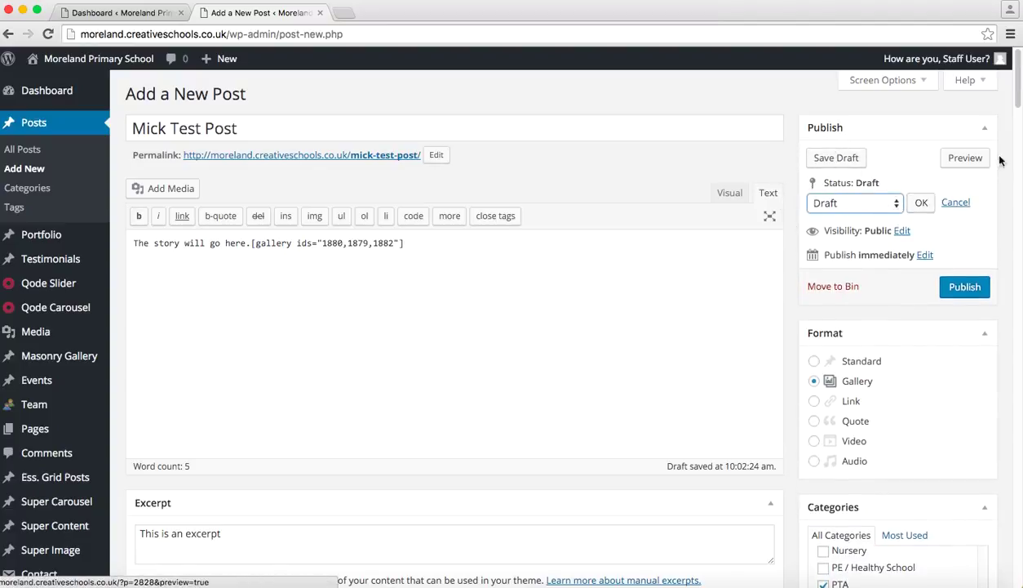
pyautogui.click(936, 231)
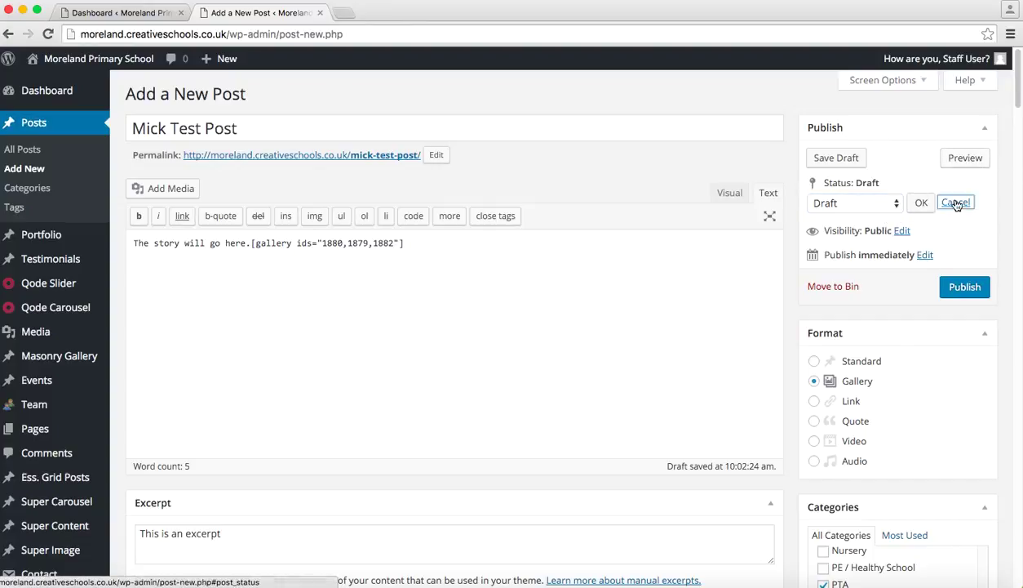
pyautogui.click(955, 202)
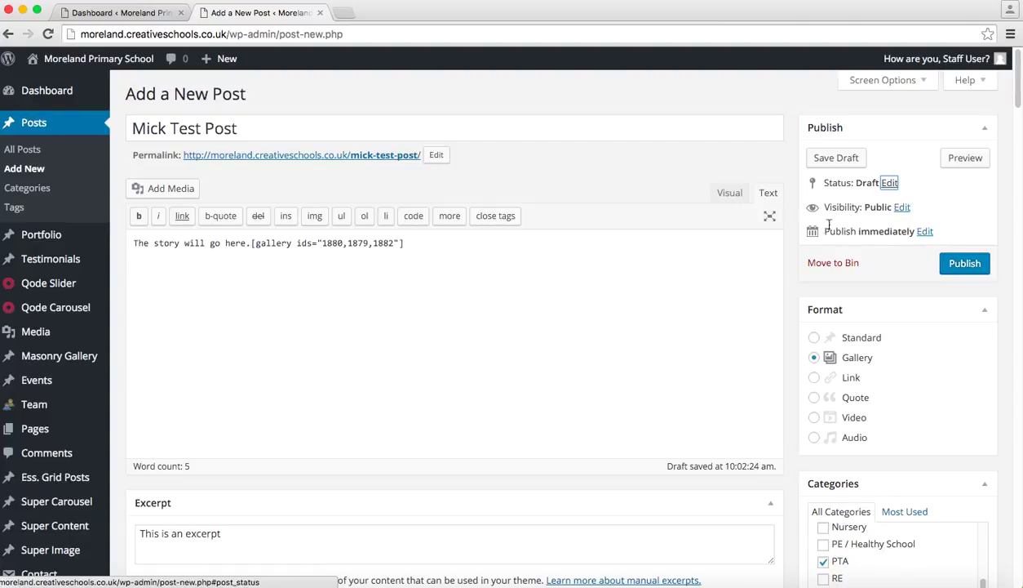
# Step: Show the publish date and time fields, set to 30 March 2016, 09:58
pyautogui.click(925, 233)
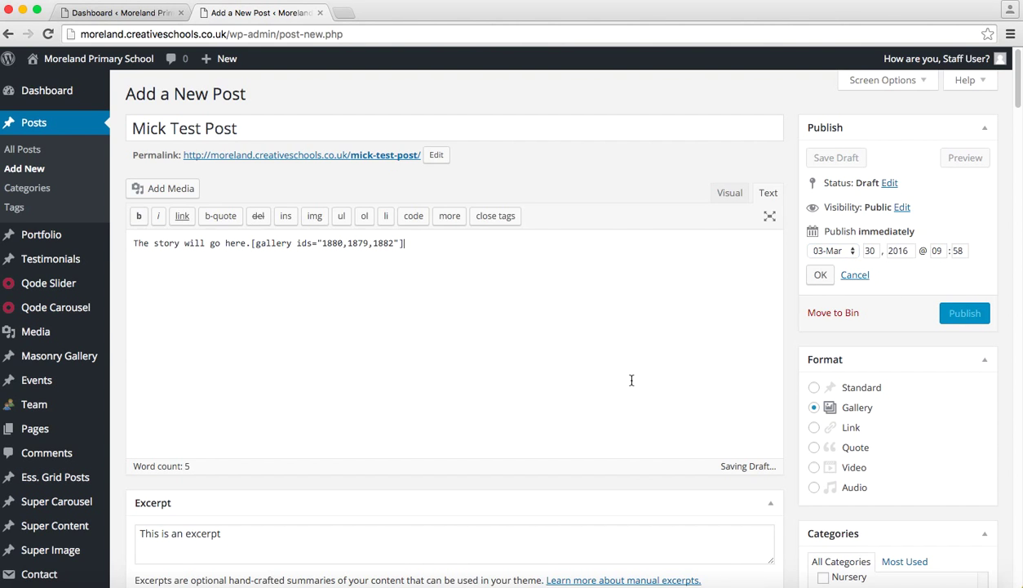
pyautogui.scroll(-4, 630, 377)
pyautogui.scroll(4, 631, 377)
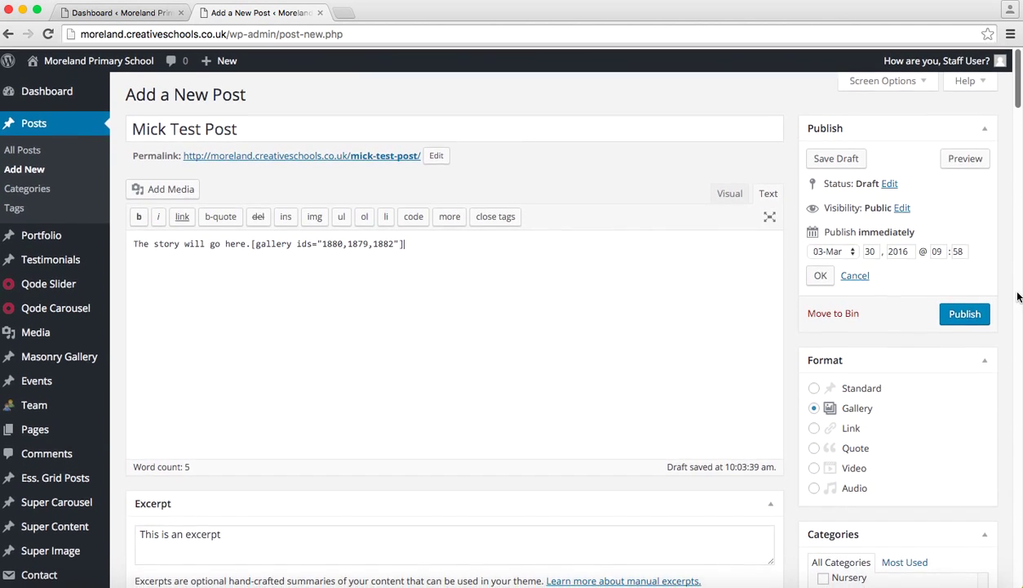
pyautogui.scroll(-4, 1017, 296)
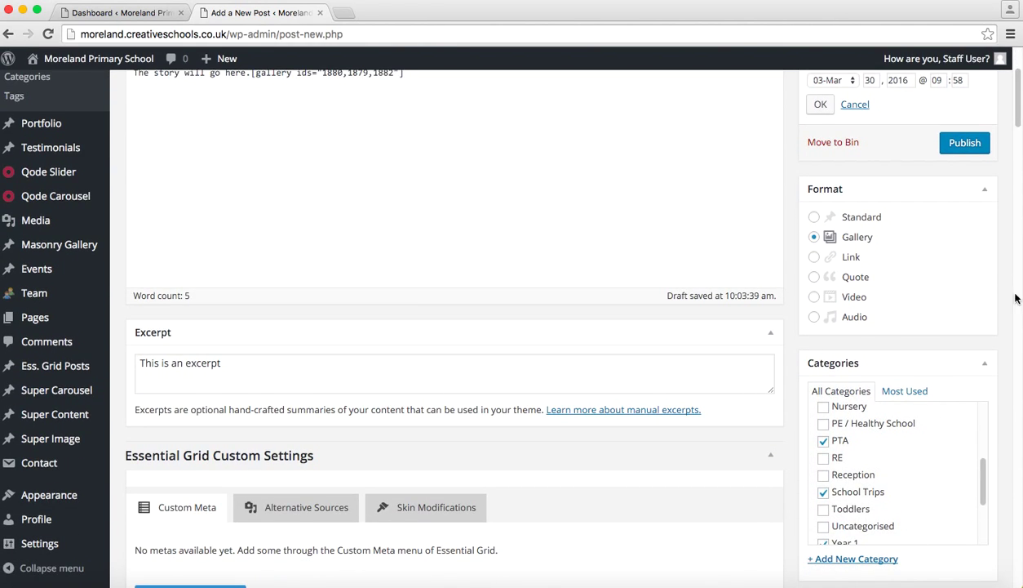